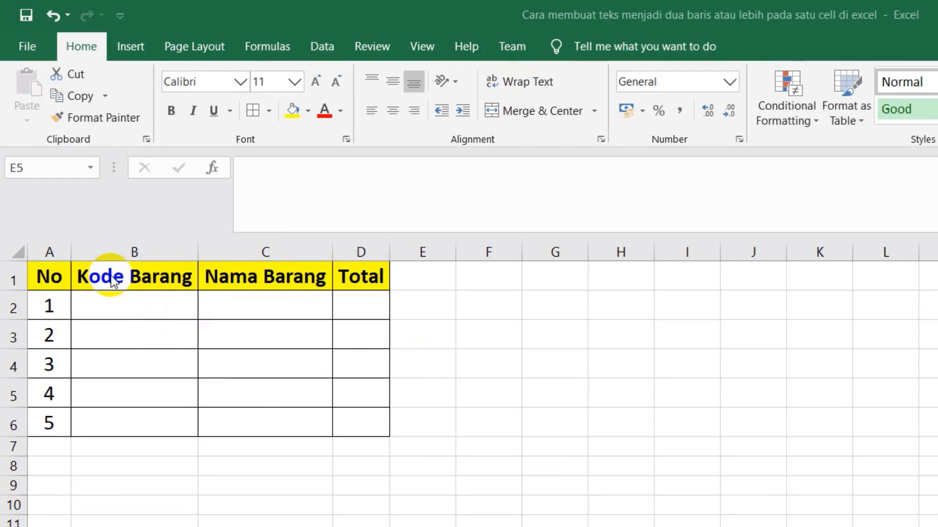
# Turn on Wrap Text for the Kode Barang and Nama Barang header cells B1:C1
pyautogui.moveTo(108, 277); pyautogui.dragTo(224, 273)
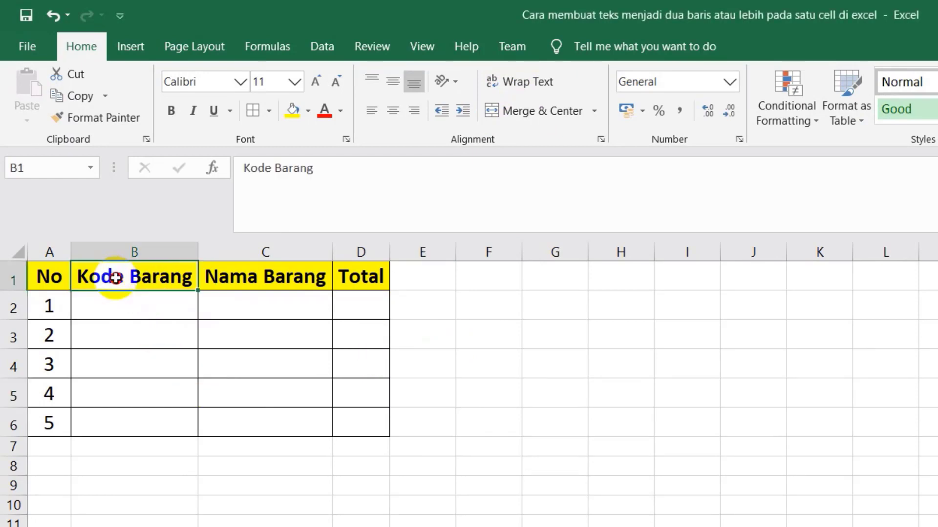
pyautogui.click(528, 82)
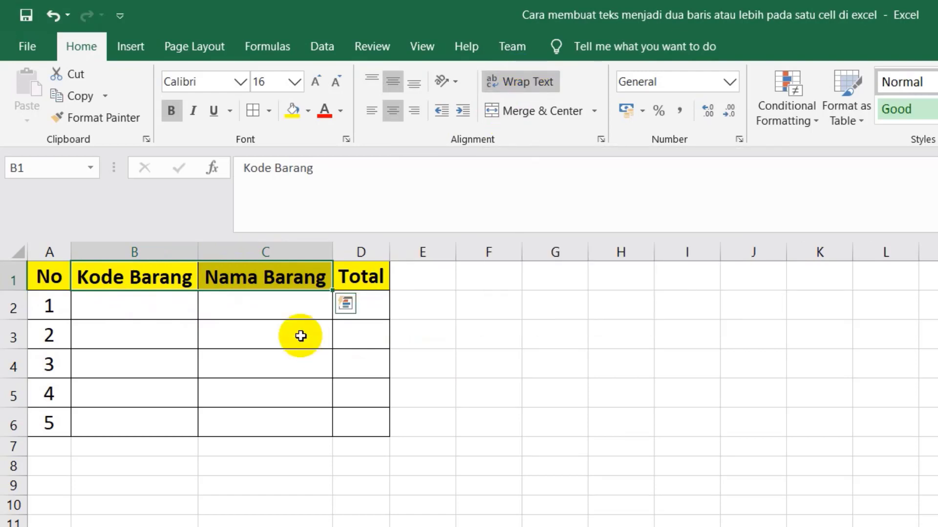
pyautogui.click(277, 325)
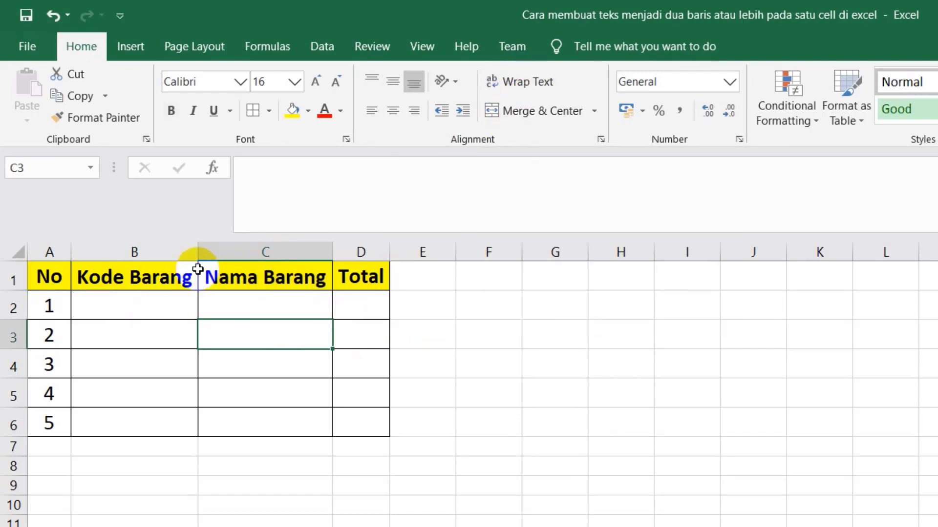
# Narrow columns B and C so both headers wrap, and make row 1 taller
pyautogui.moveTo(197, 252); pyautogui.dragTo(177, 252)
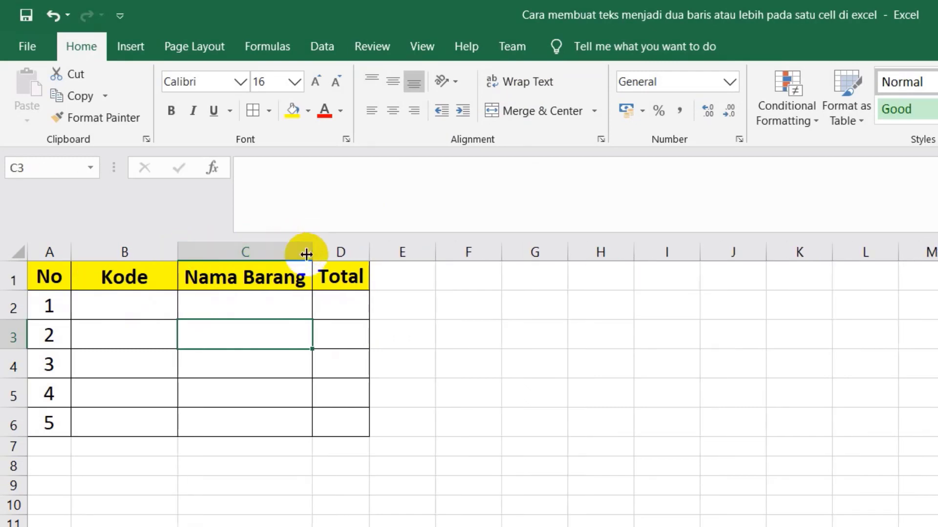
pyautogui.moveTo(316, 256); pyautogui.dragTo(289, 252)
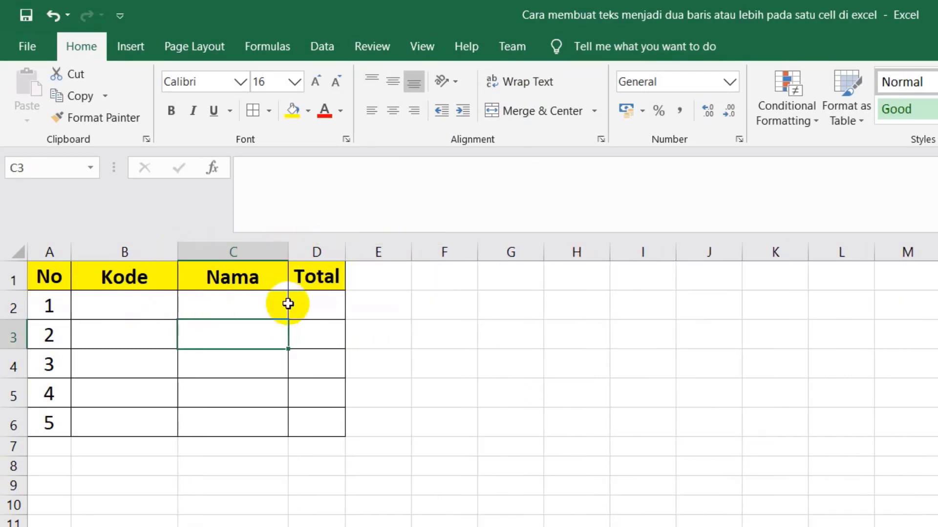
pyautogui.click(249, 311)
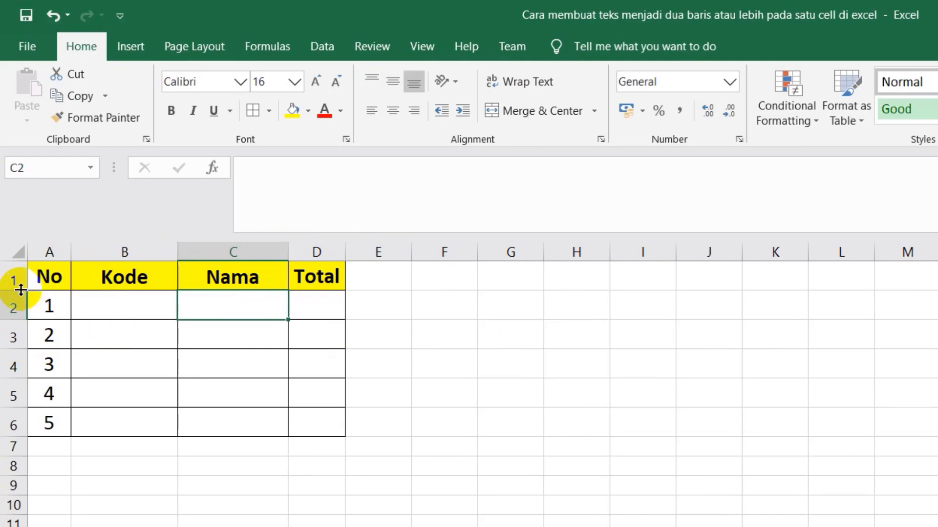
pyautogui.moveTo(20, 290); pyautogui.dragTo(20, 318)
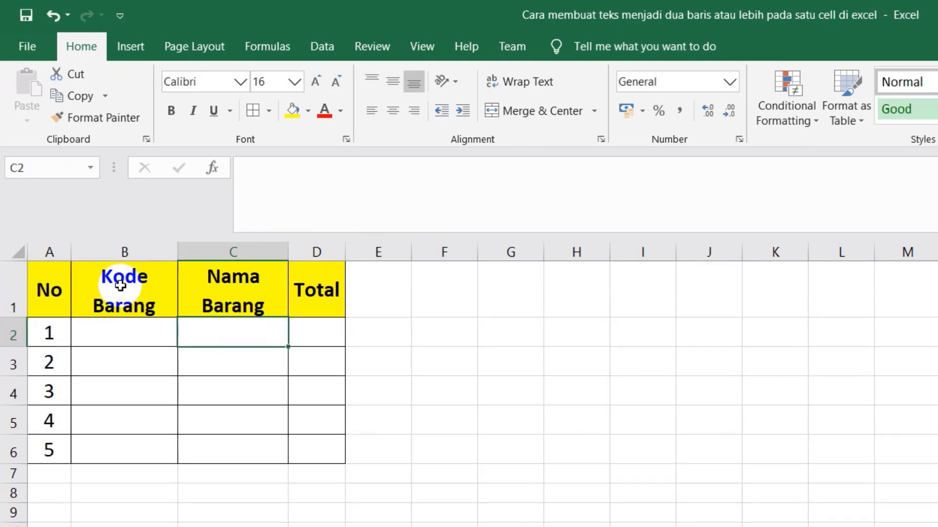
pyautogui.click(120, 286)
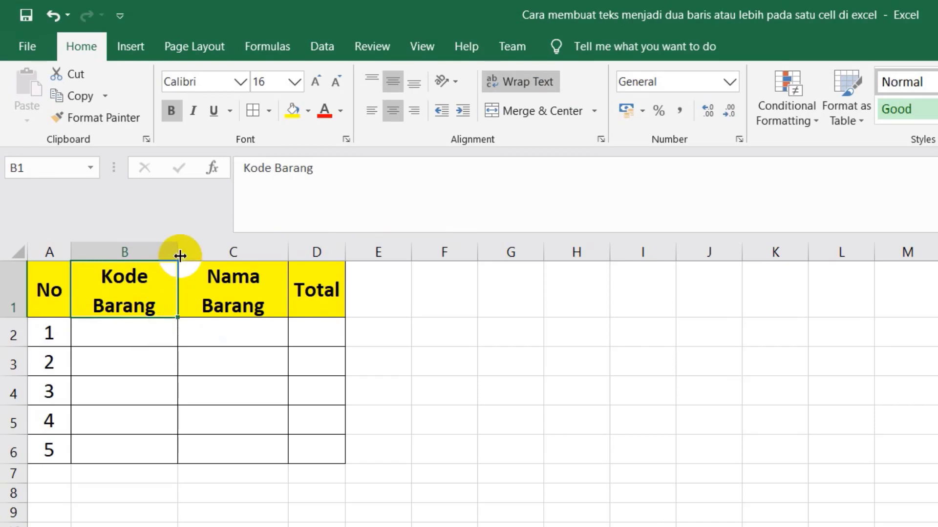
# Widen column B for Kode Barang and column C for Nama Barang so each fits one line
pyautogui.moveTo(181, 255); pyautogui.dragTo(216, 254)
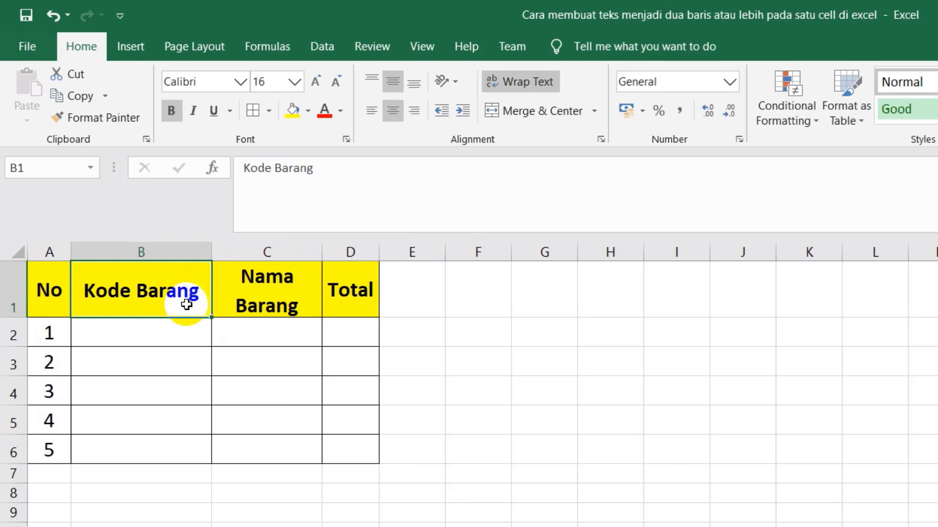
pyautogui.moveTo(333, 243); pyautogui.dragTo(360, 247)
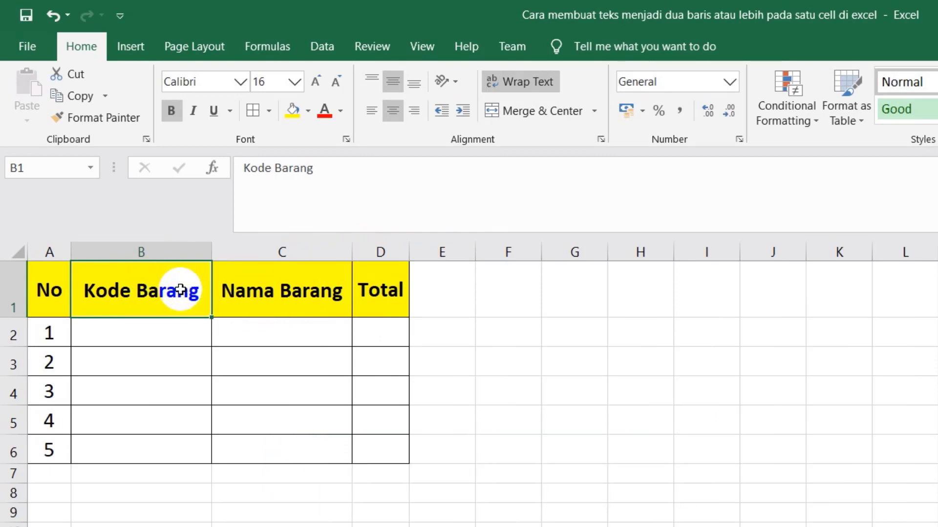
pyautogui.click(162, 303)
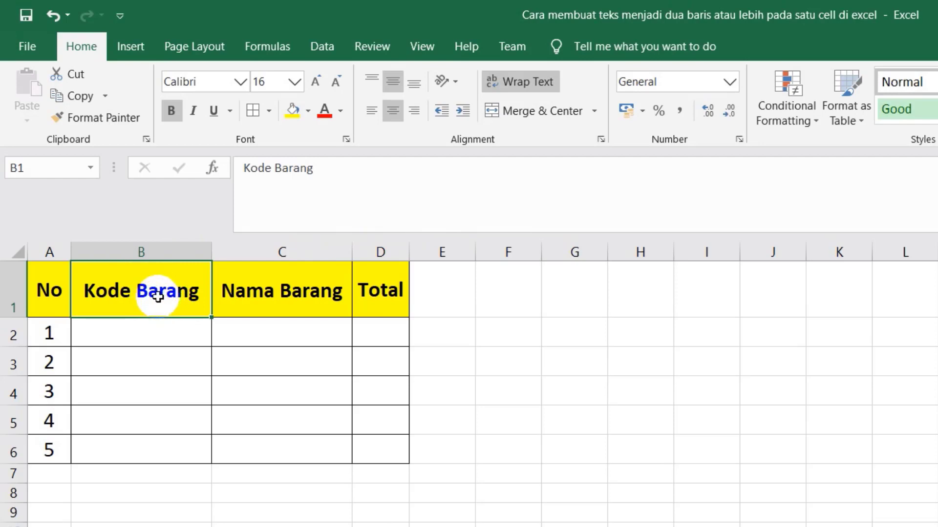
# Insert an Alt+Enter line break in B1 so Barang sits below Kode
pyautogui.doubleClick(159, 297)
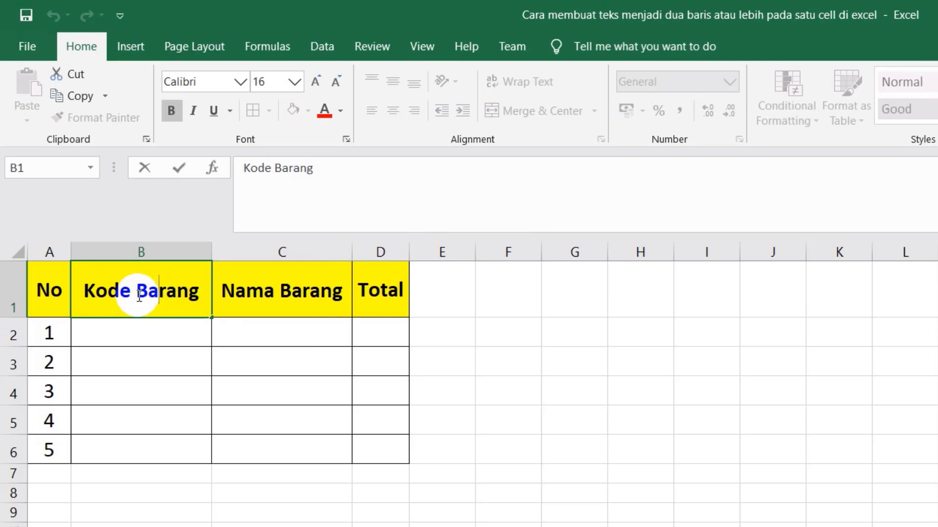
pyautogui.click(138, 296)
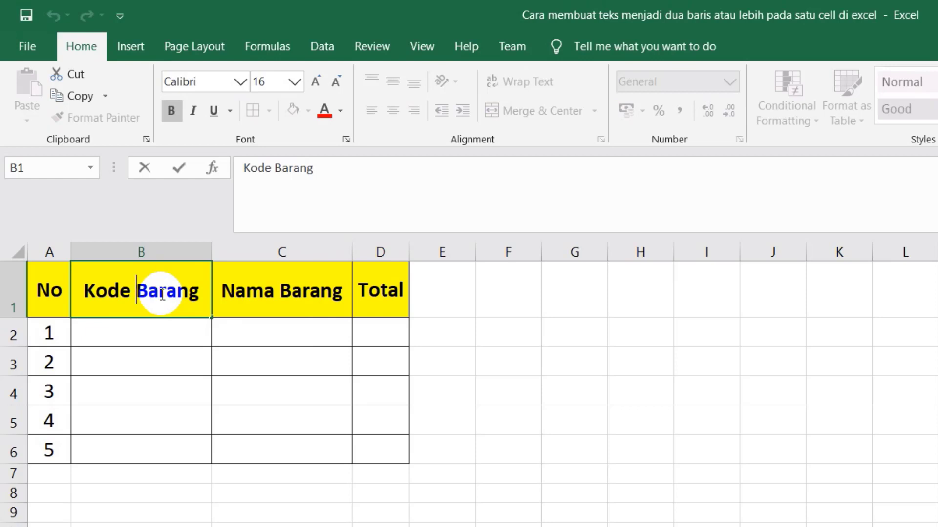
pyautogui.hotkey('alt', 'Return')
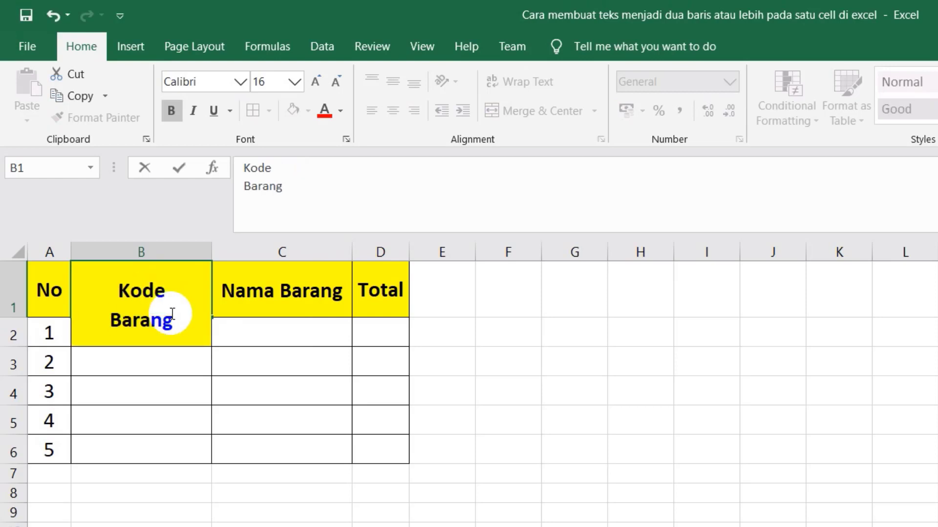
pyautogui.press('Return')
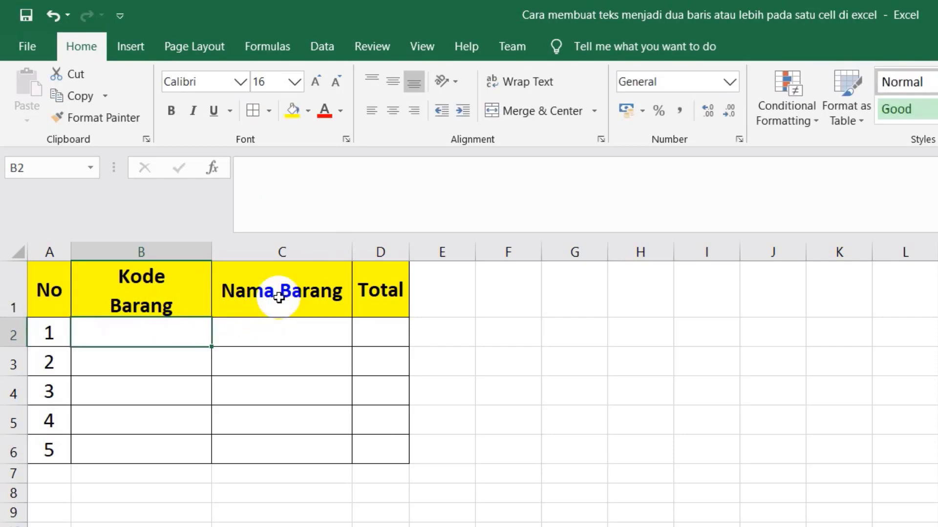
# Break the C1 header so Barang sits below Nama, then narrow column B to its two-line header
pyautogui.click(274, 295)
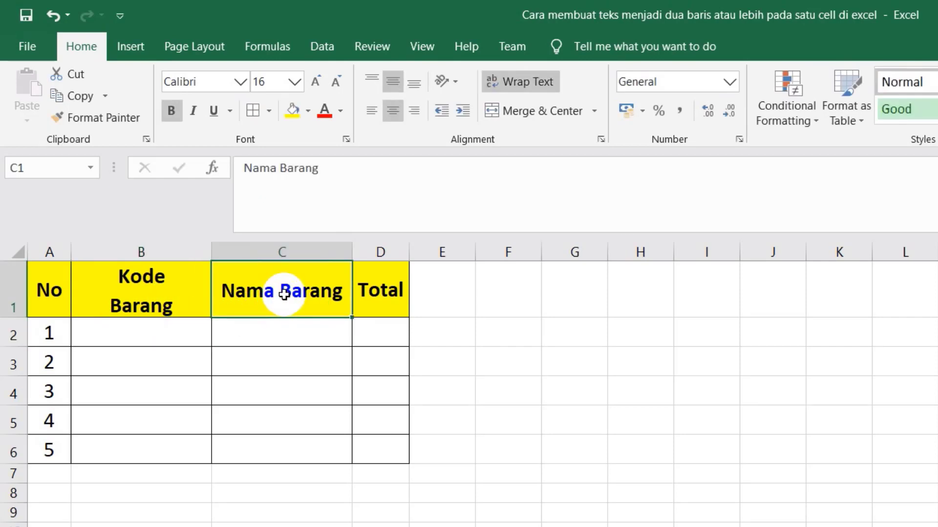
pyautogui.doubleClick(284, 295)
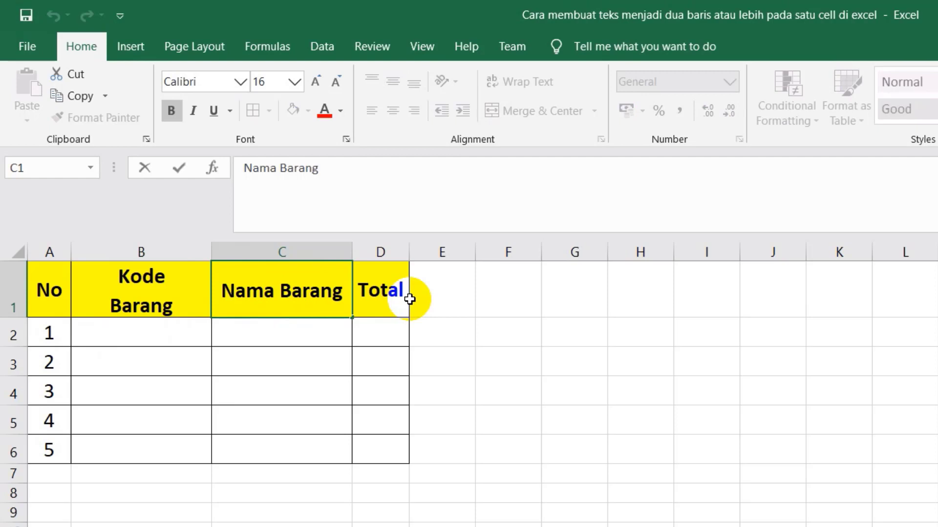
pyautogui.hotkey('alt', 'Return')
pyautogui.press('Return')
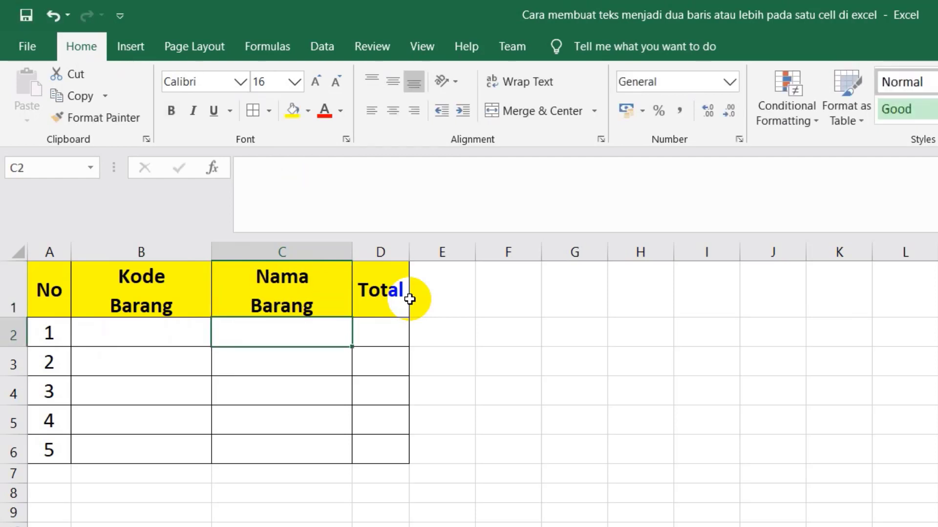
pyautogui.click(182, 329)
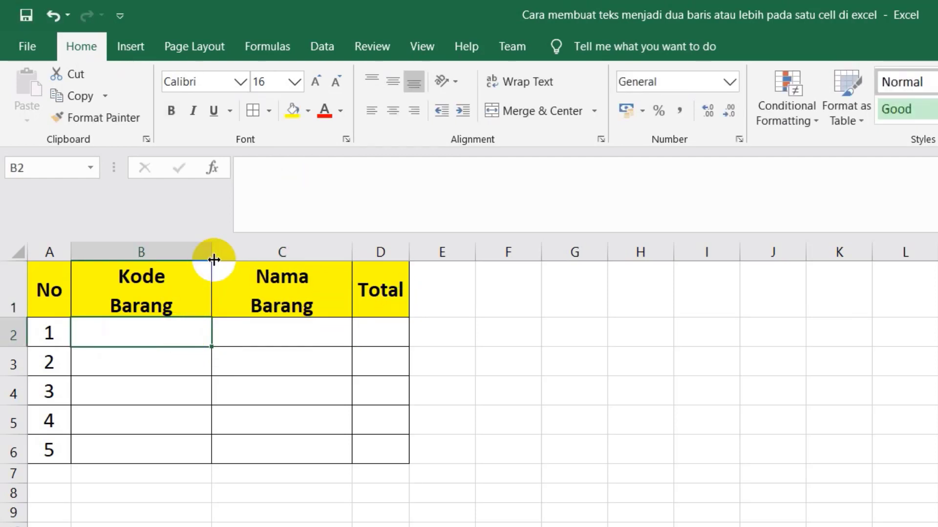
pyautogui.moveTo(211, 252)
pyautogui.mouseDown()
pyautogui.moveTo(256, 251)
pyautogui.moveTo(134, 251)
pyautogui.moveTo(181, 252)
pyautogui.mouseUp()
# Narrow column C, then add 'Masuk' on a new third line at the end of B1
pyautogui.click(280, 321)
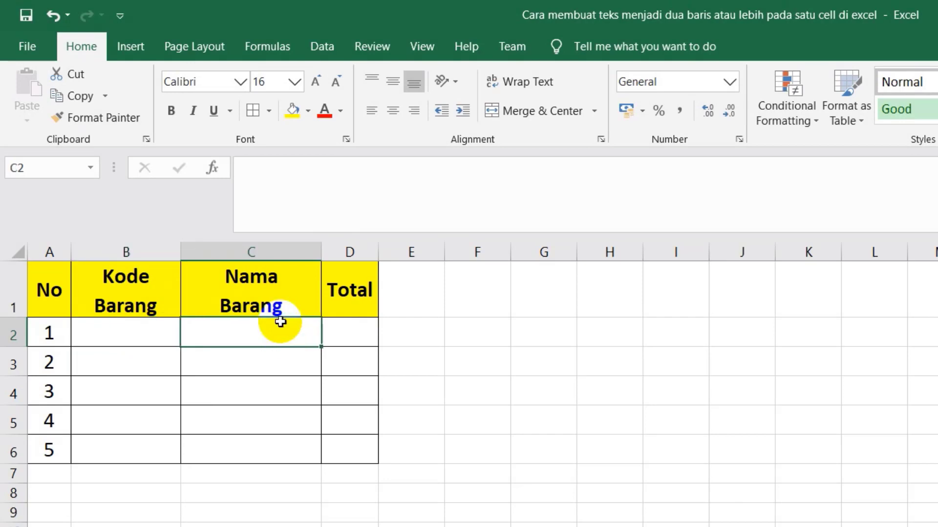
pyautogui.moveTo(321, 251); pyautogui.dragTo(289, 251)
pyautogui.doubleClick(170, 315)
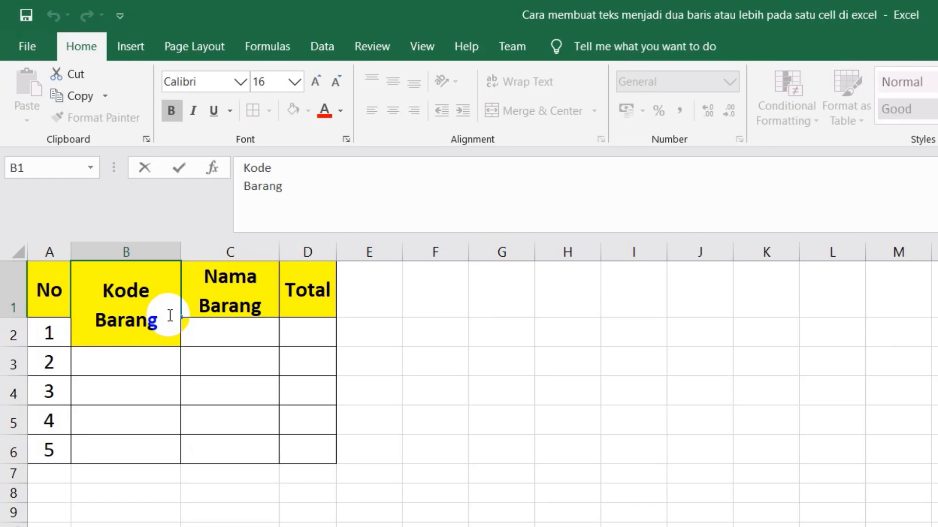
pyautogui.hotkey('alt', 'Return')
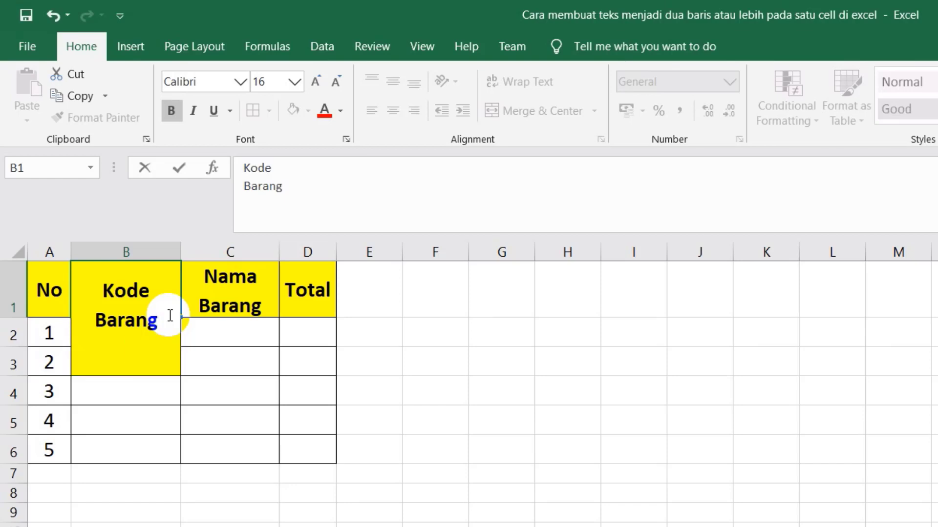
pyautogui.write('Masuk')
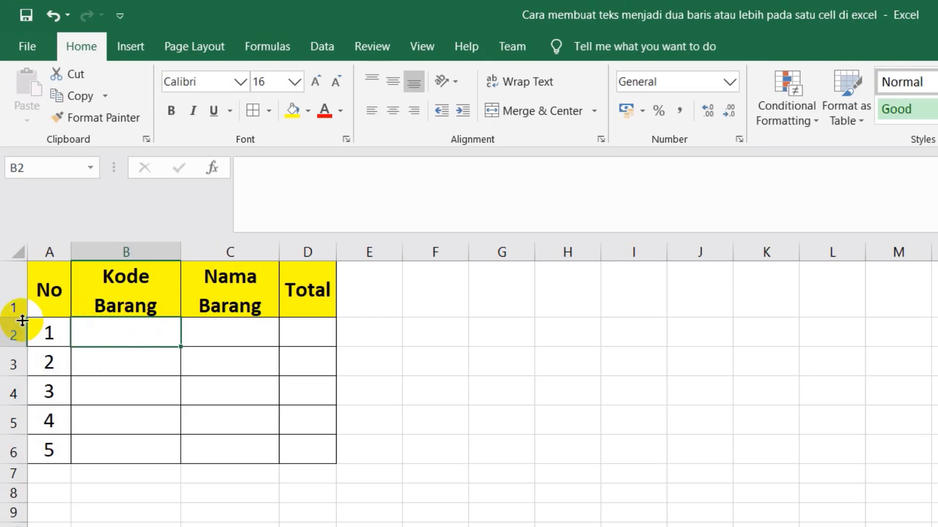
# Raise row 1 to height 66 for the three-line Kode Barang Masuk header and adjust column B
pyautogui.moveTo(16, 317); pyautogui.dragTo(22, 358)
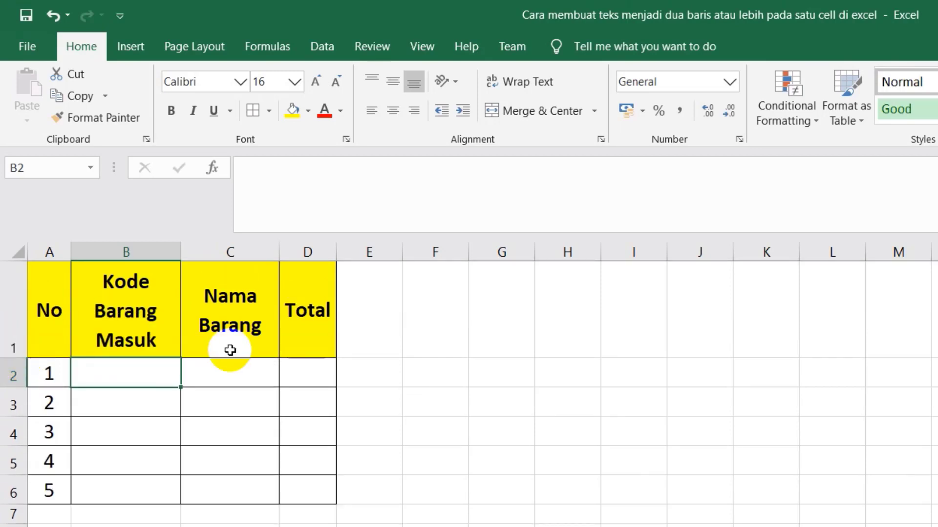
pyautogui.moveTo(181, 253)
pyautogui.mouseDown()
pyautogui.moveTo(193, 252)
pyautogui.moveTo(184, 252)
pyautogui.mouseUp()
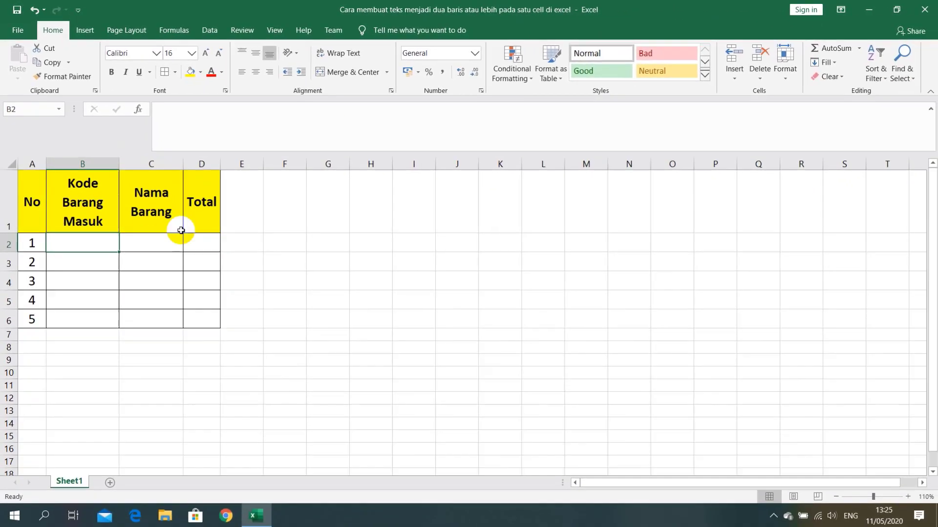
pyautogui.click(247, 248)
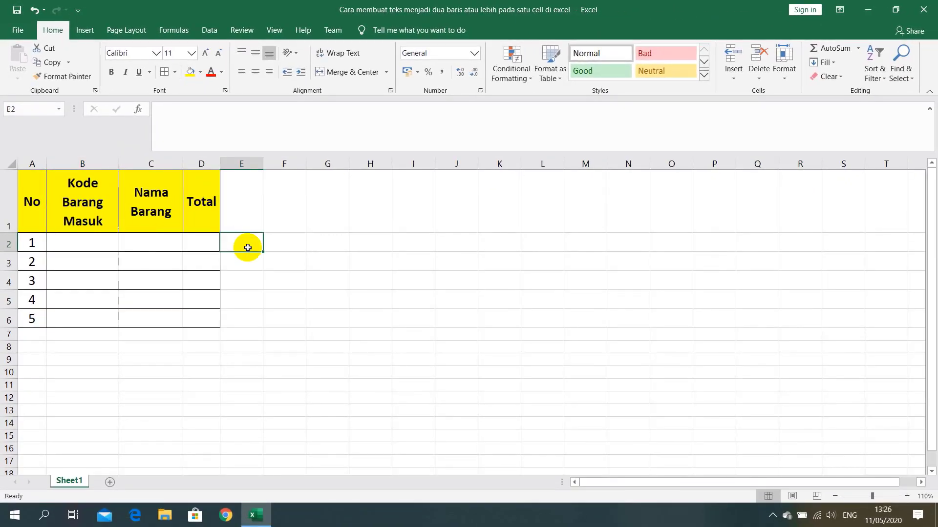